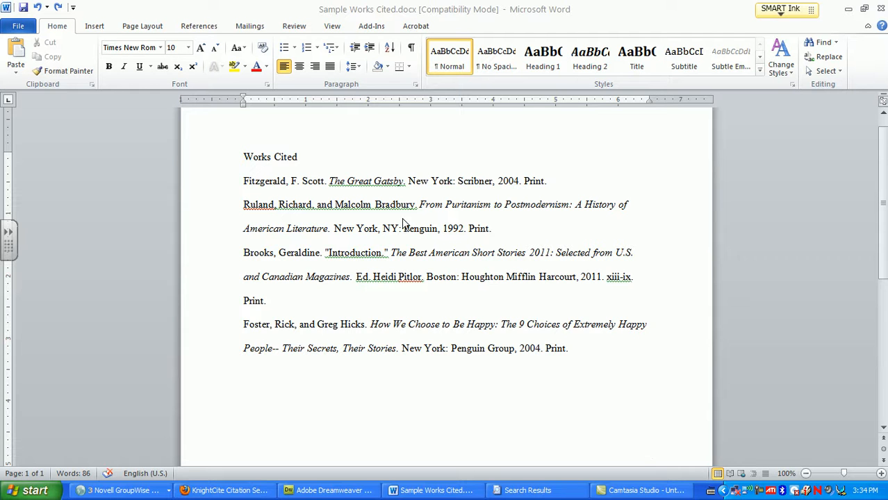
Set the heading and all entries to 12-point Times New Roman and check that their line spacing is 2.0
left_click(239, 159)
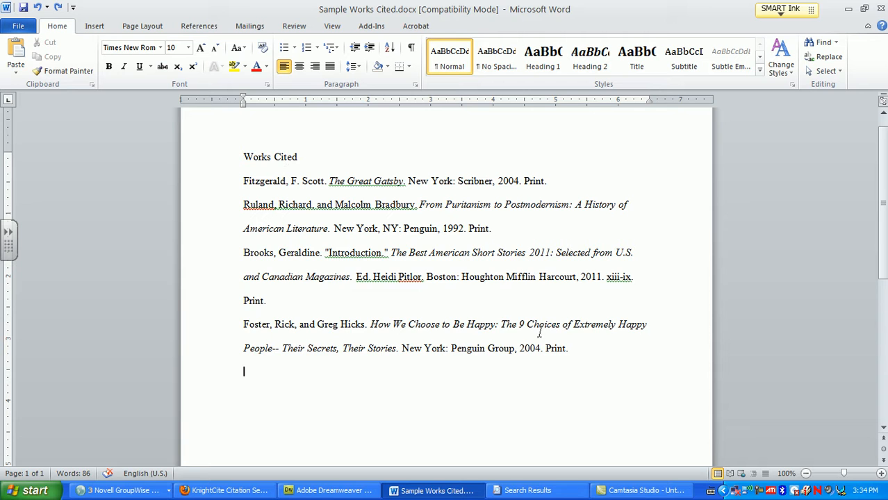
left_click_drag(580, 350, 234, 143)
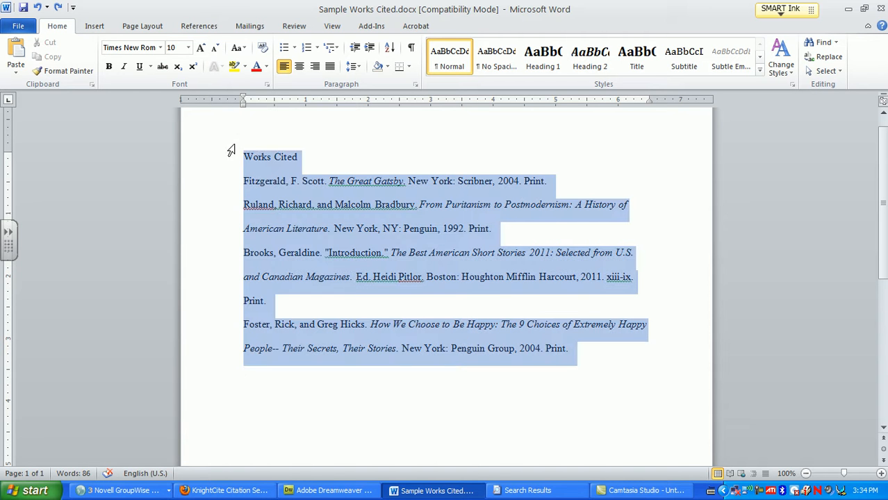
left_click(358, 69)
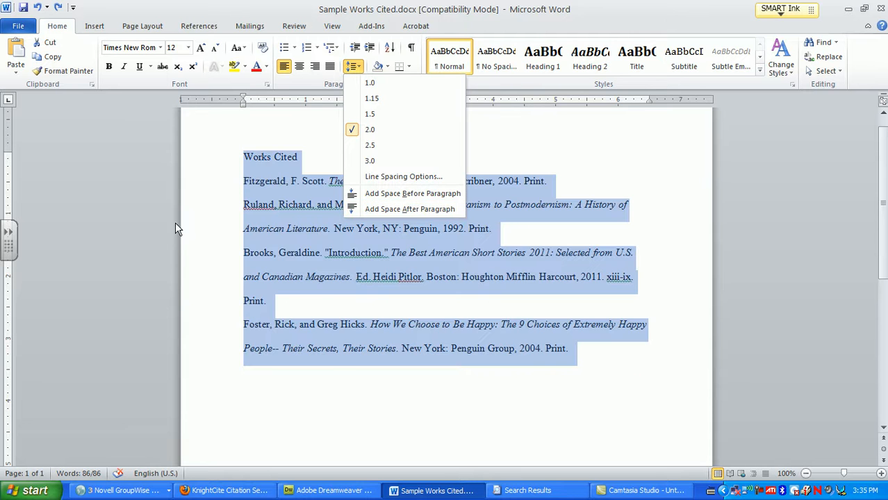
left_click(179, 228)
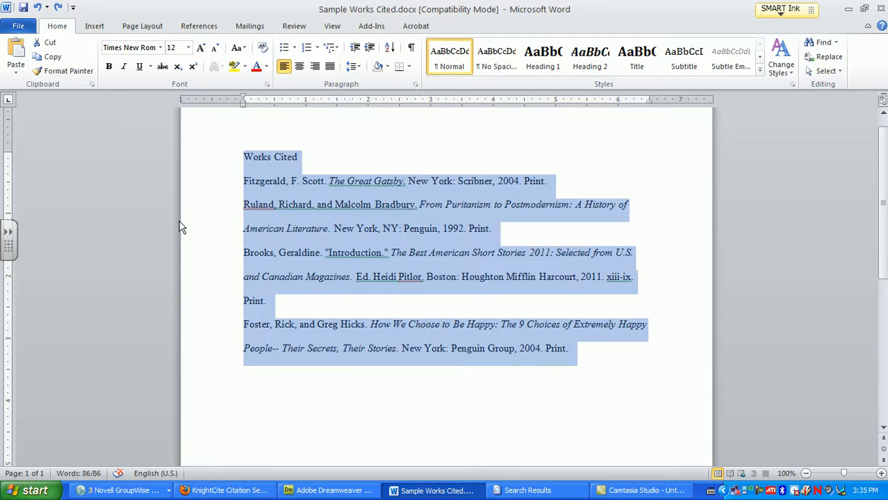
left_click(197, 228)
Center the "Works Cited" heading above the entries
left_click(301, 153)
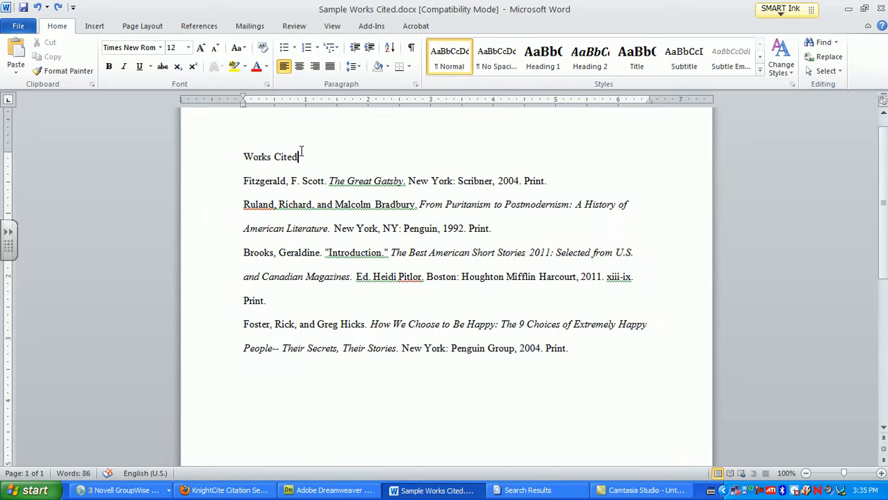
left_click(299, 65)
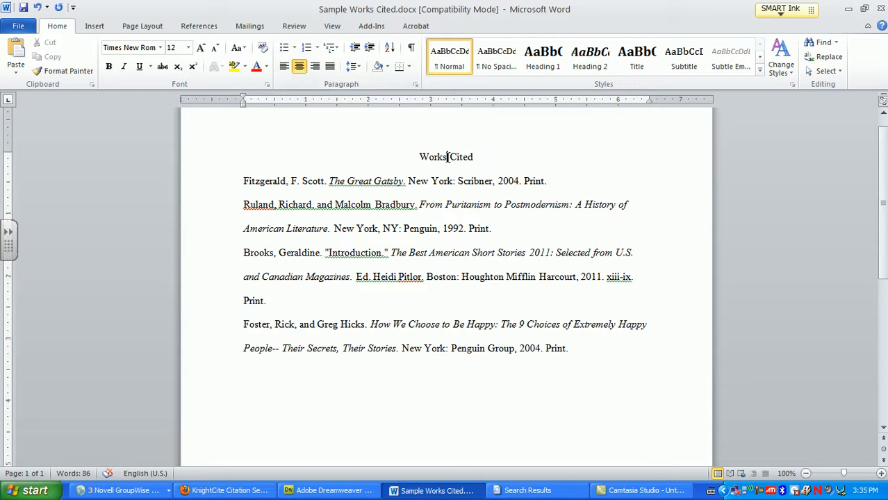
left_click(300, 67)
left_click(299, 67)
Give all the citation entries below the heading a 0.5-inch hanging indent
left_click_drag(239, 182, 573, 356)
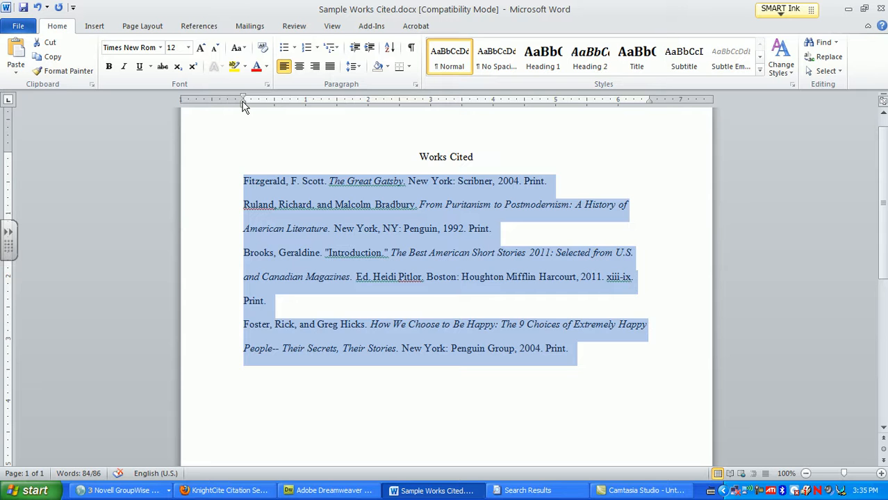
left_click(332, 26)
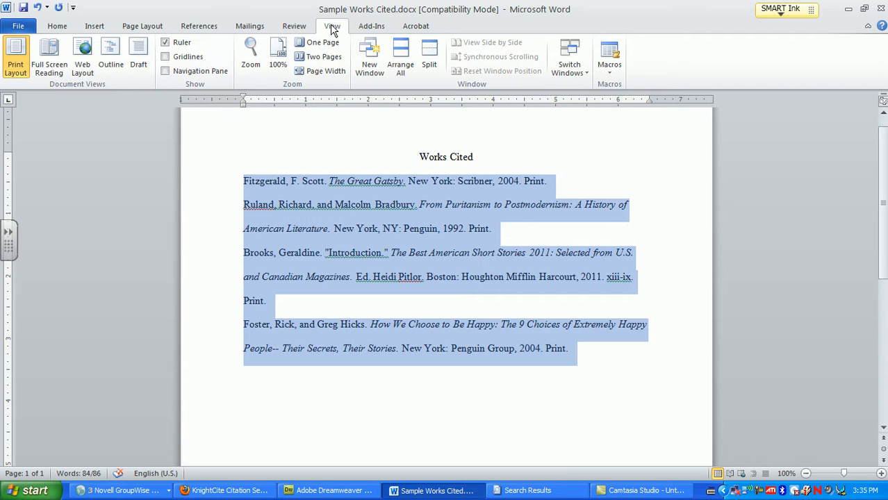
left_click(57, 29)
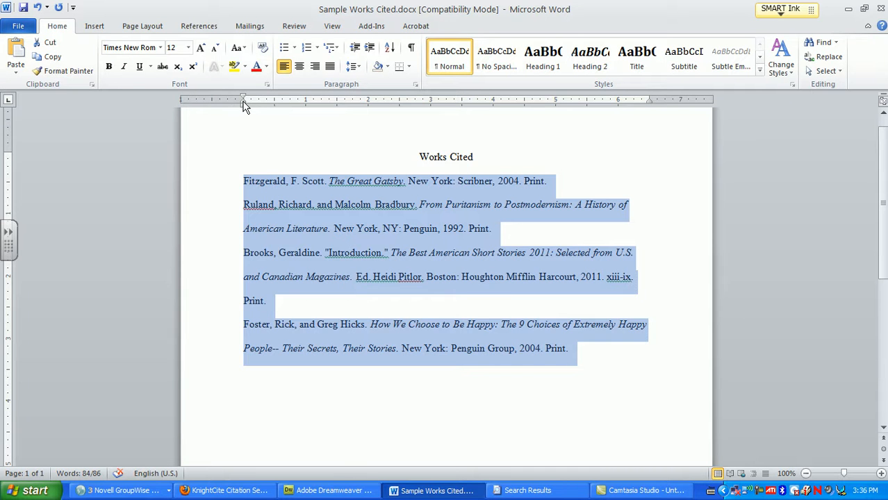
left_click_drag(243, 104, 274, 103)
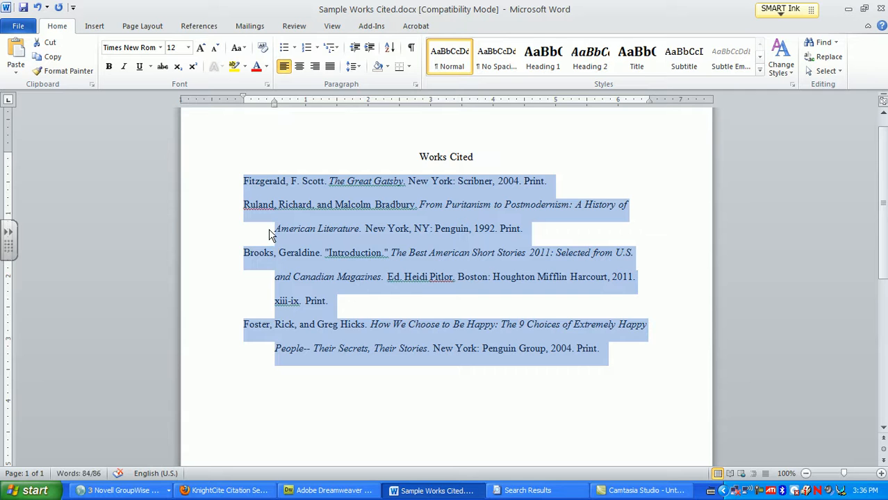
Show the formatting marks to inspect the paragraph breaks between entries, and hide them again
left_click(411, 48)
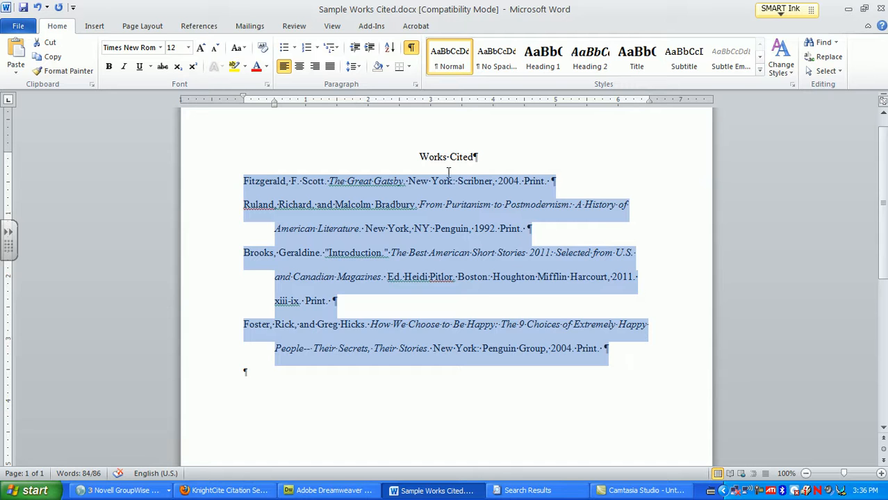
left_click(412, 49)
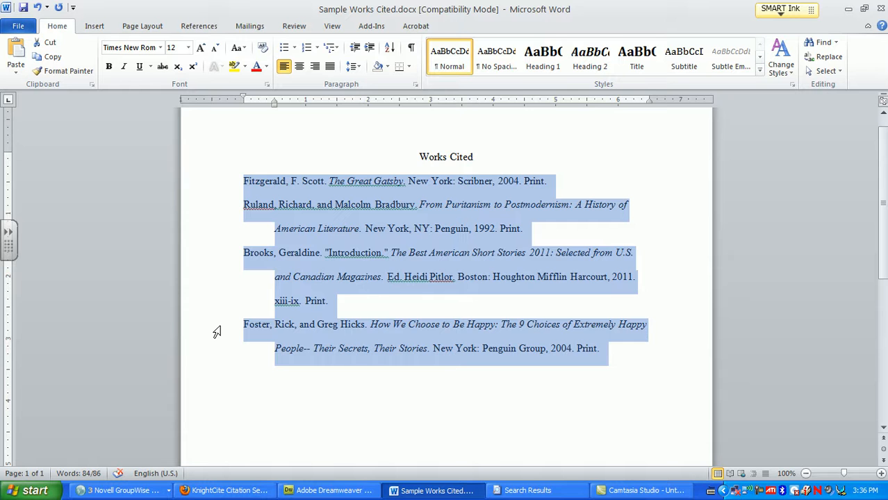
Try highlighting the author's last name in the Great Gatsby entry and undo it
left_click(247, 184)
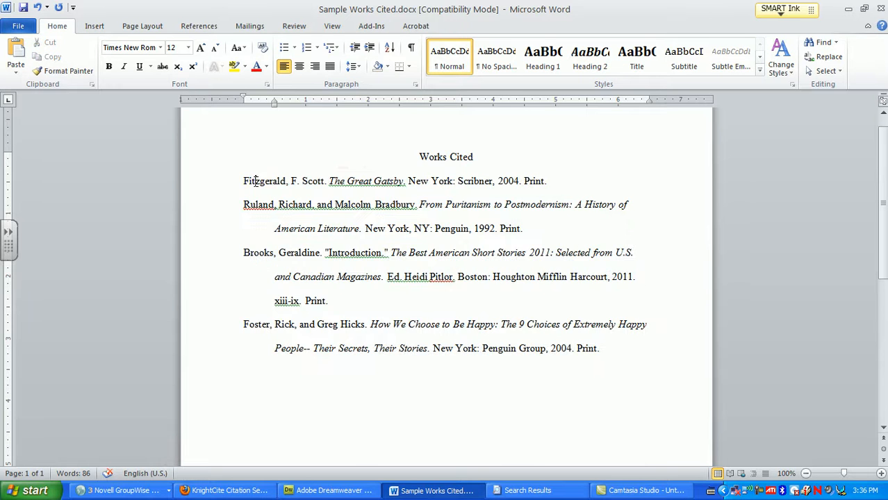
double_click(254, 182)
left_click(234, 67)
left_click(37, 7)
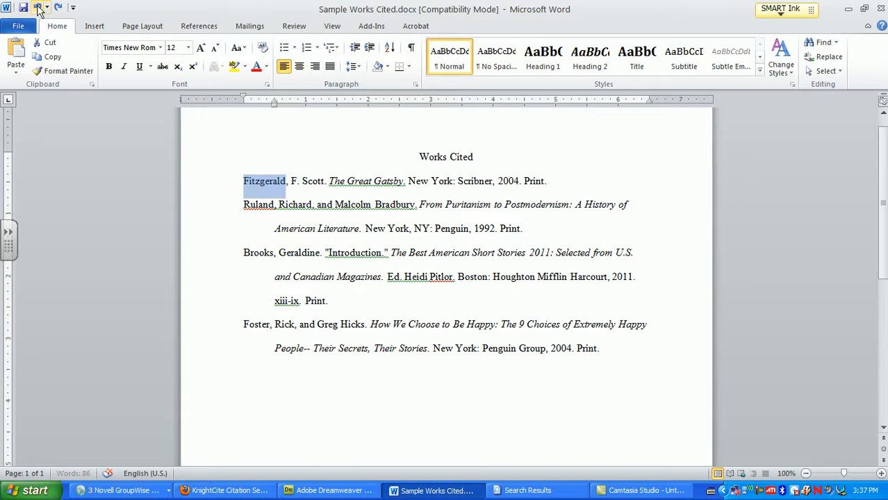
Sort all the citation entries below the heading alphabetically, by paragraphs as text in ascending order
left_click(170, 234)
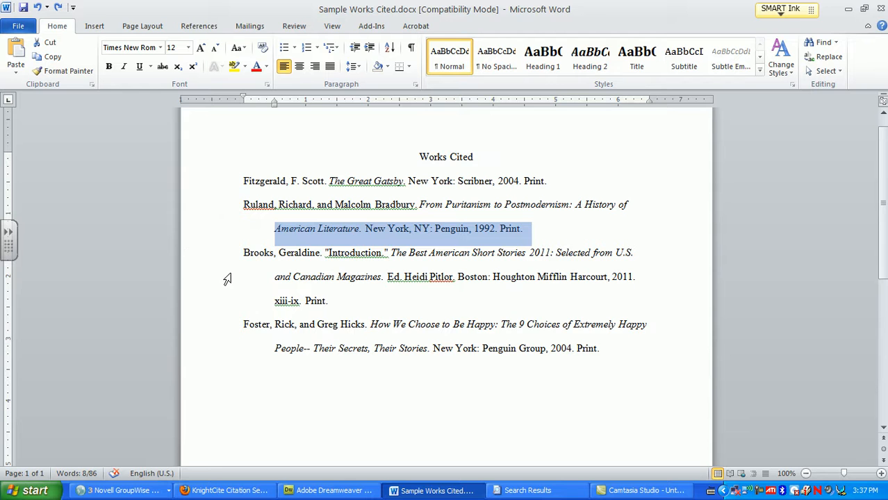
left_click(237, 175)
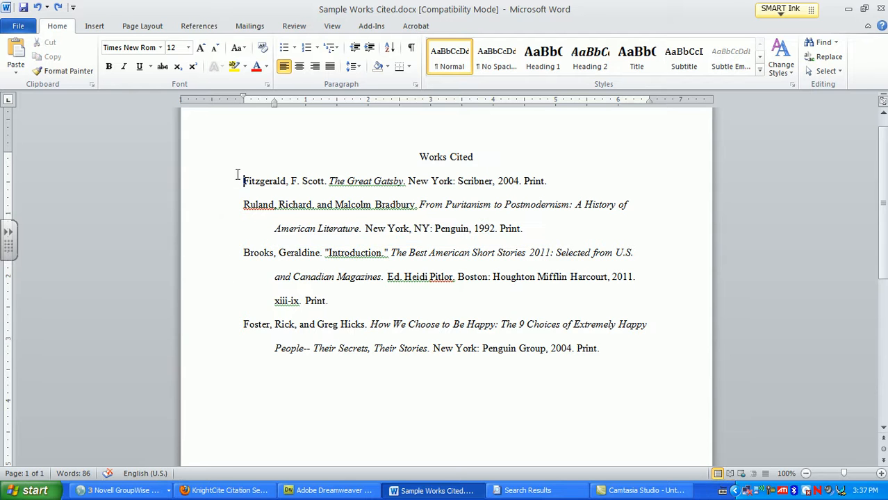
left_click_drag(237, 176, 604, 349)
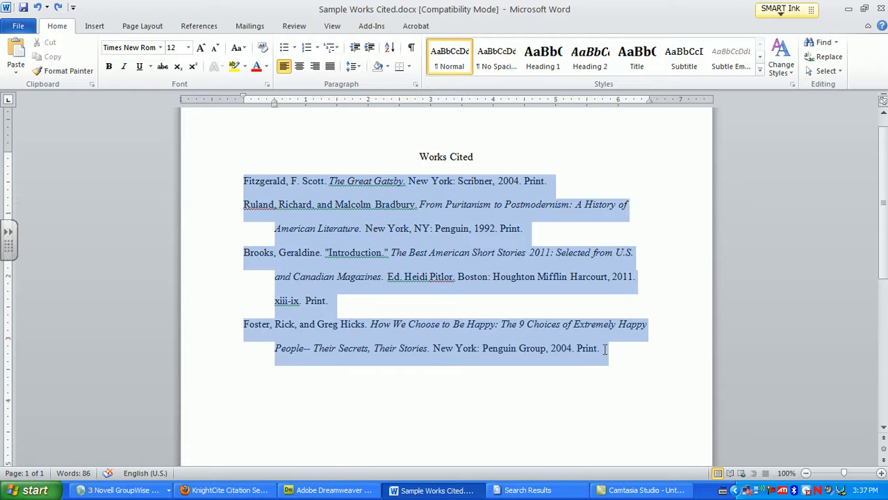
left_click(389, 53)
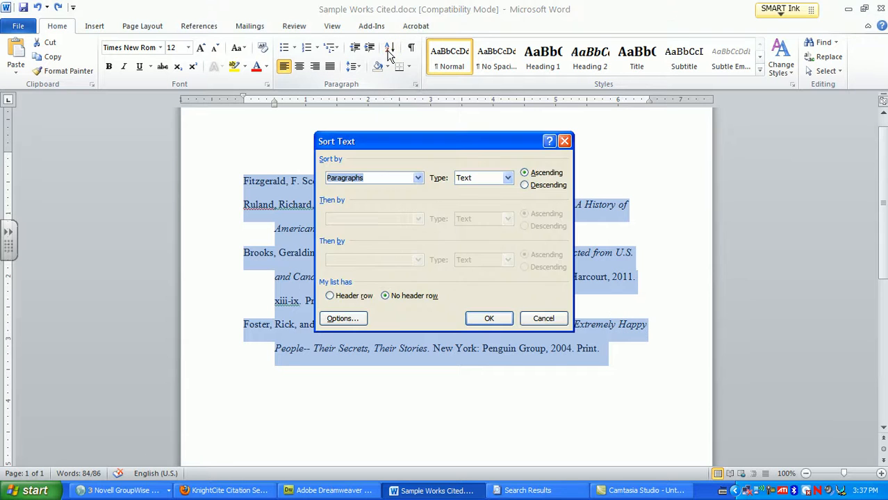
left_click(481, 321)
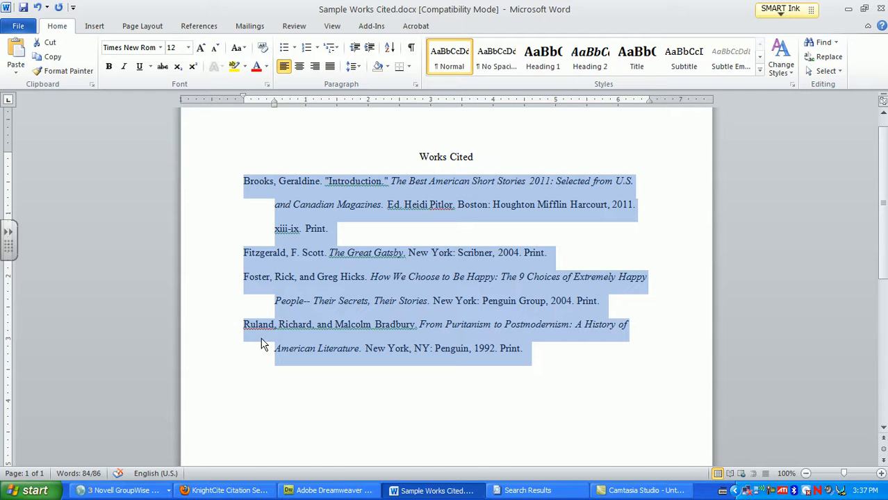
left_click(259, 370)
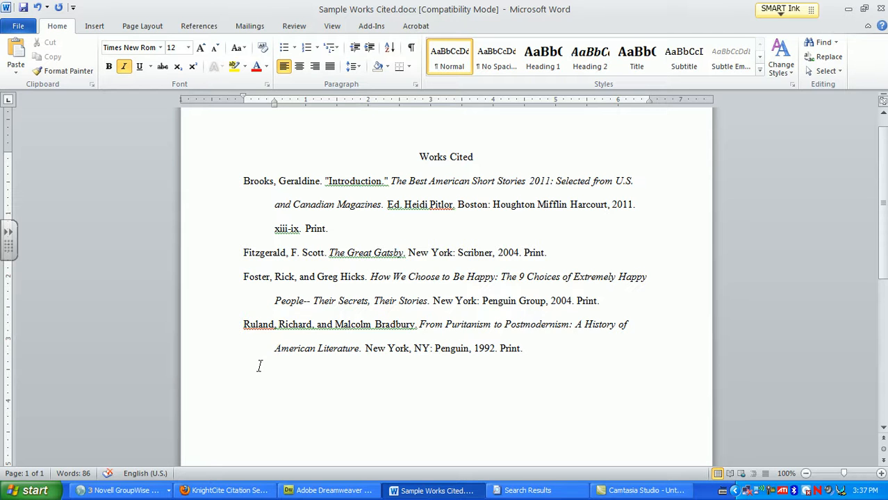
Switch to Firefox and look through the KnightCite, Parkway North library, Purdue OWL and Parkway MLA formats pages
left_click(244, 491)
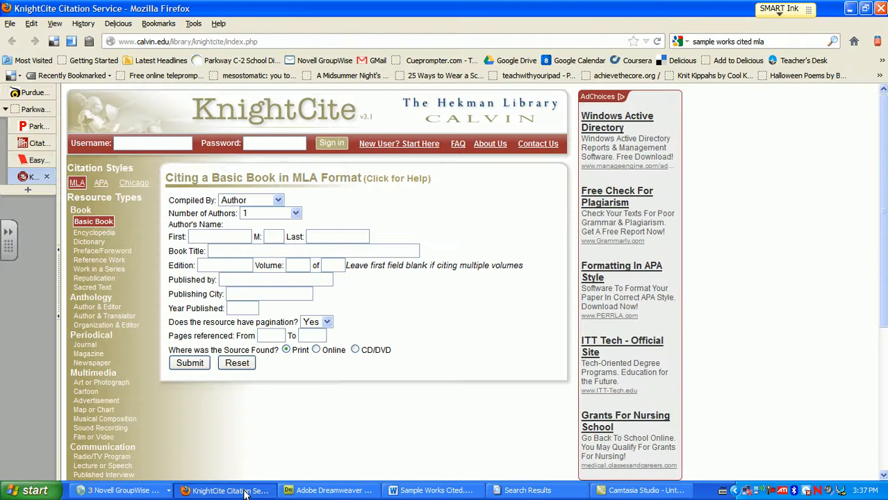
left_click(30, 110)
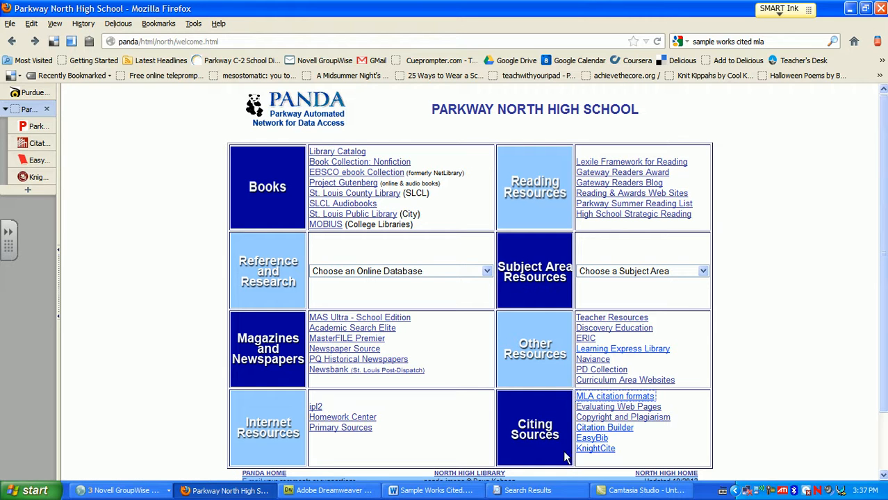
left_click(31, 93)
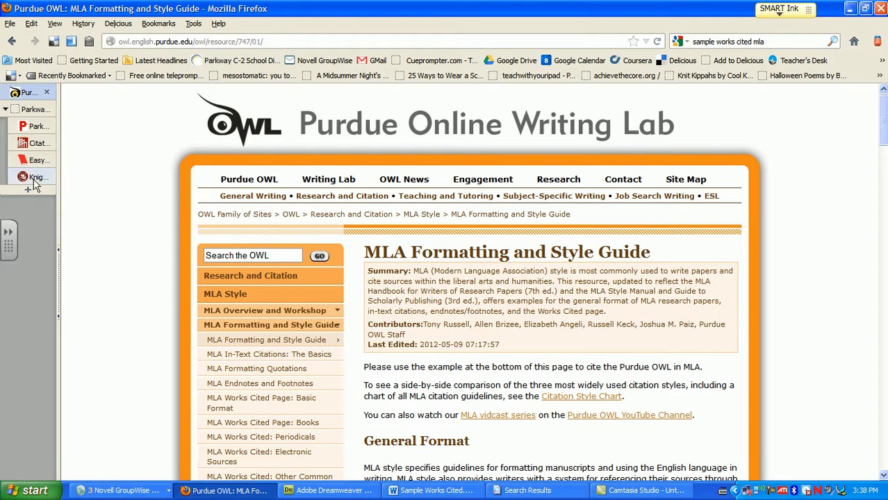
left_click(25, 127)
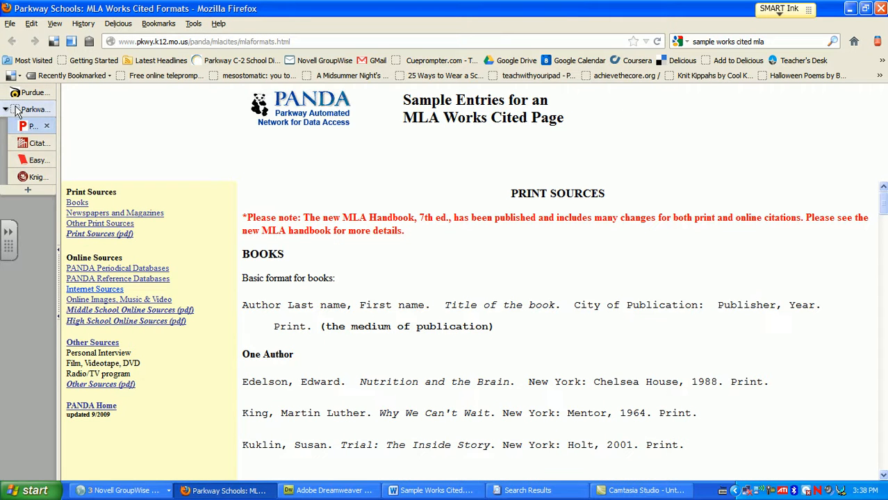
Open the MLA citation formats from the school library page and review the sample entries for print, Internet and online multimedia sources
left_click(19, 109)
left_click(613, 396)
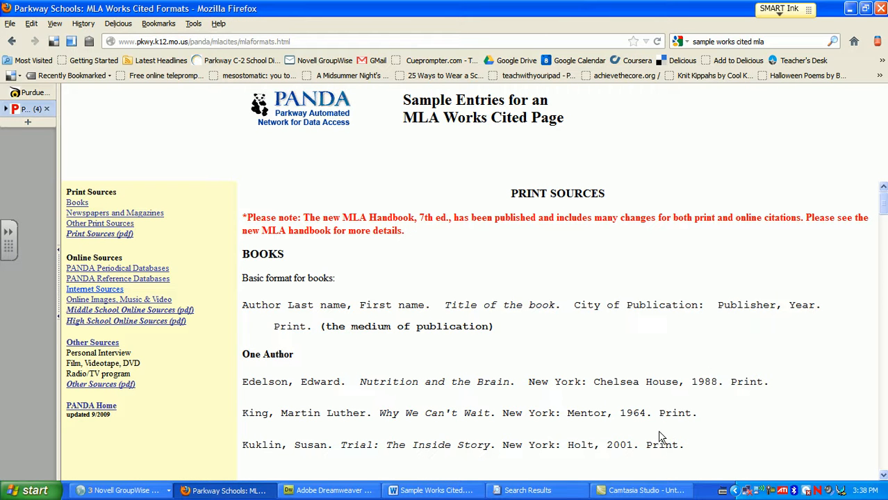
left_click_drag(882, 203, 880, 326)
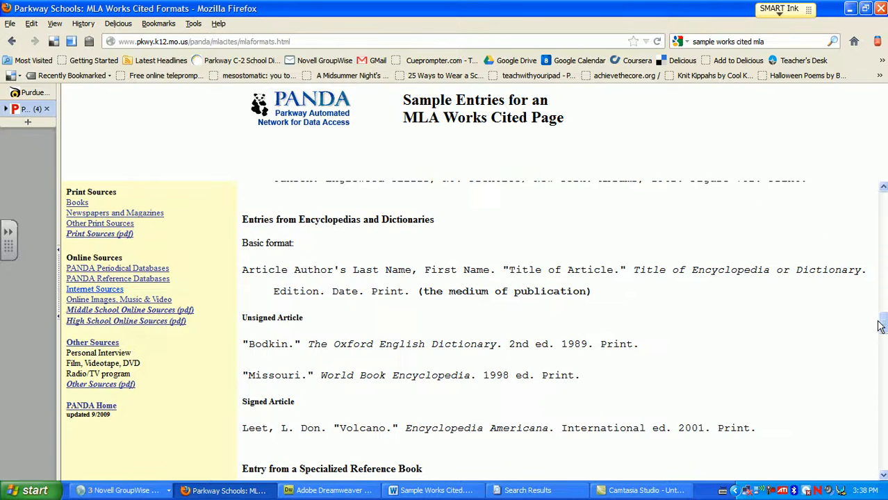
left_click(85, 290)
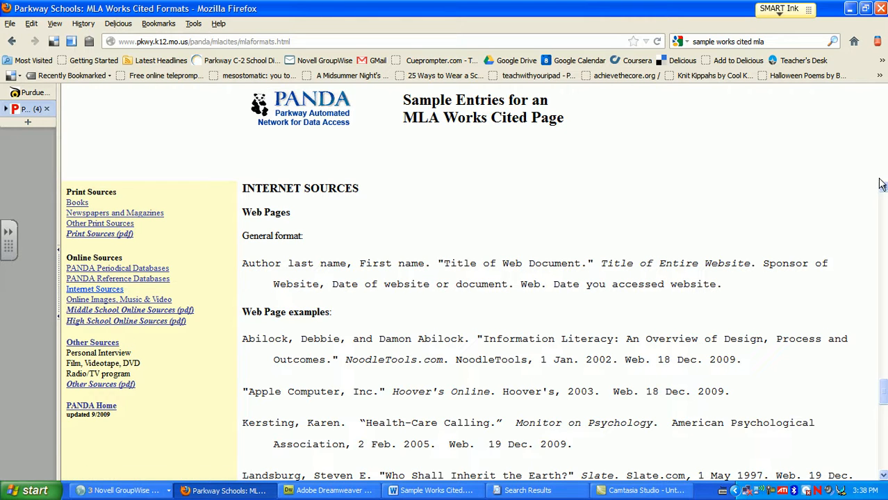
left_click_drag(883, 385, 883, 422)
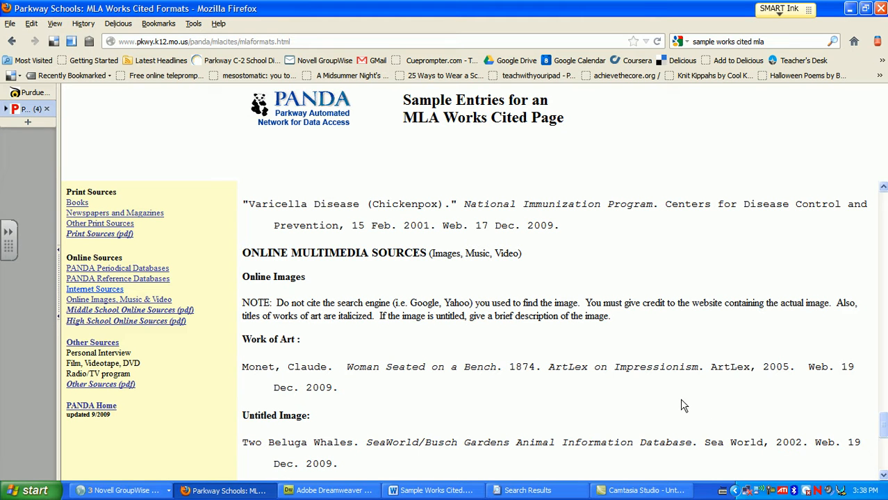
left_click_drag(884, 427, 884, 464)
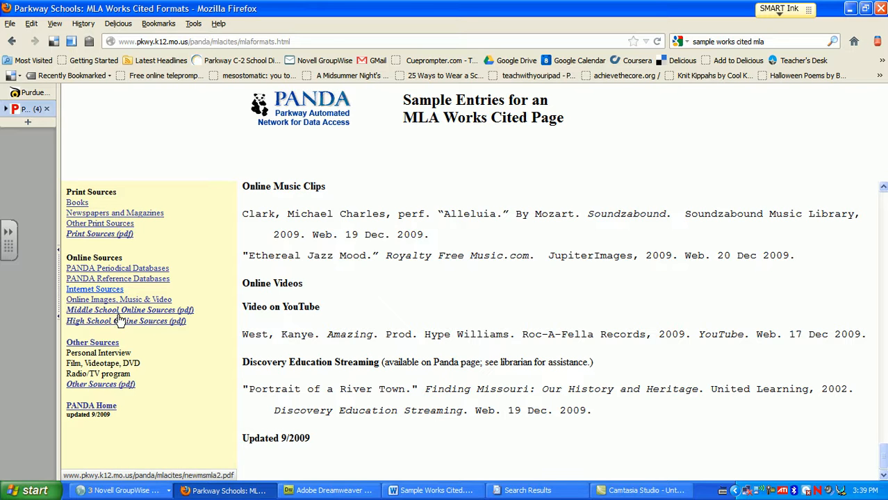
Open EasyBib and search its website citations for "How we choose to be happy"
left_click(27, 109)
left_click(33, 160)
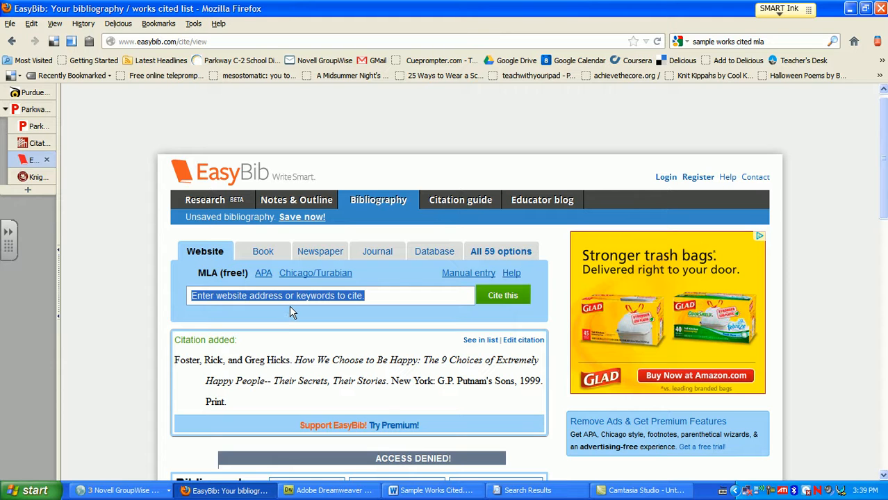
type("How w")
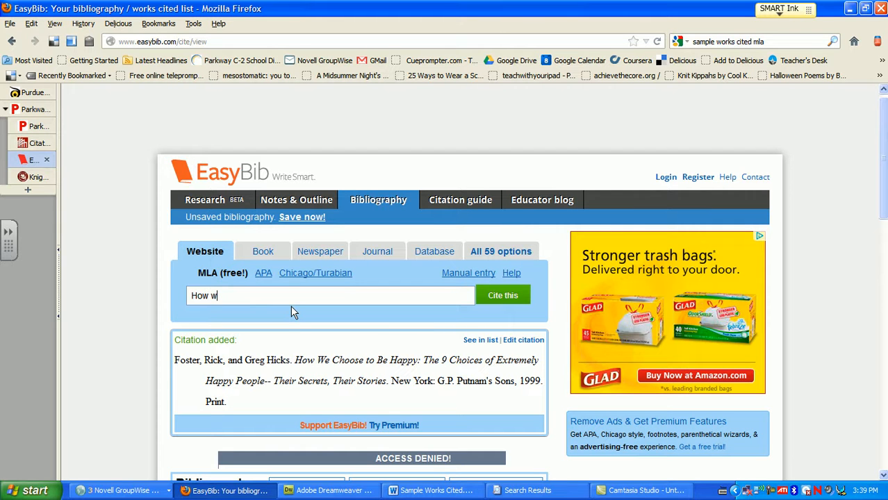
type("e choose to be happy")
key("Return")
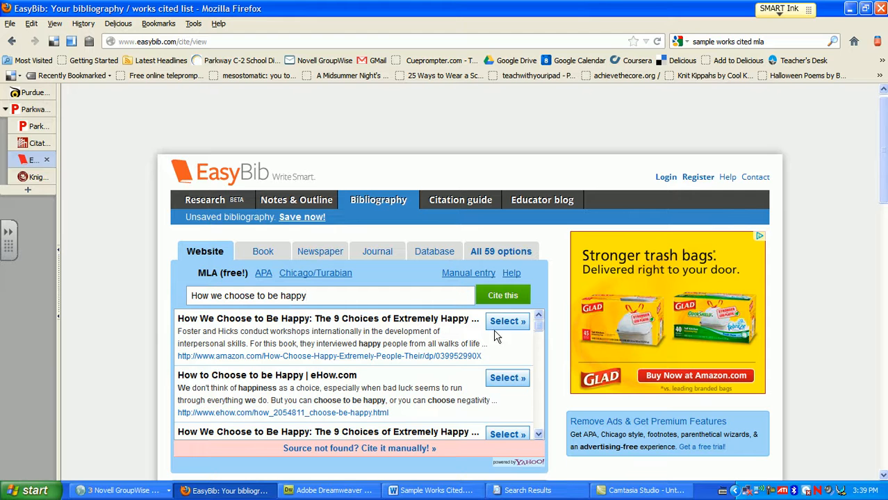
left_click(539, 435)
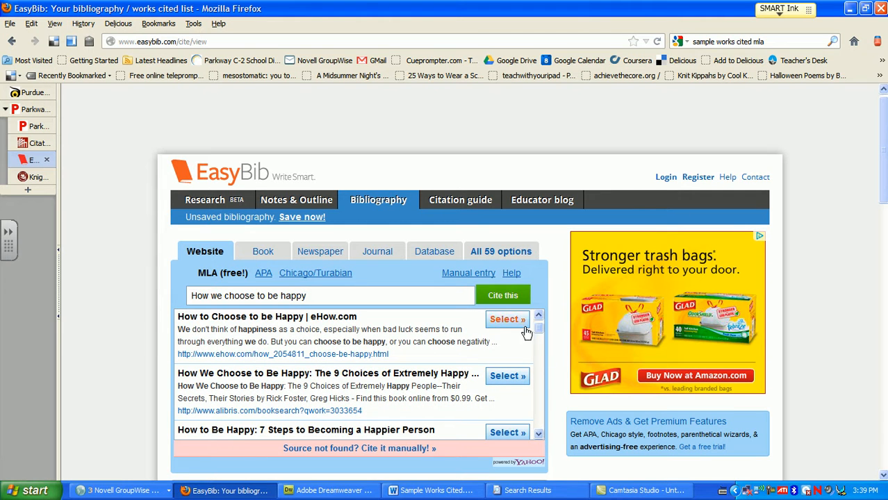
Search EasyBib's book citations for "how we choose to be happy" in MLA style
left_click(263, 254)
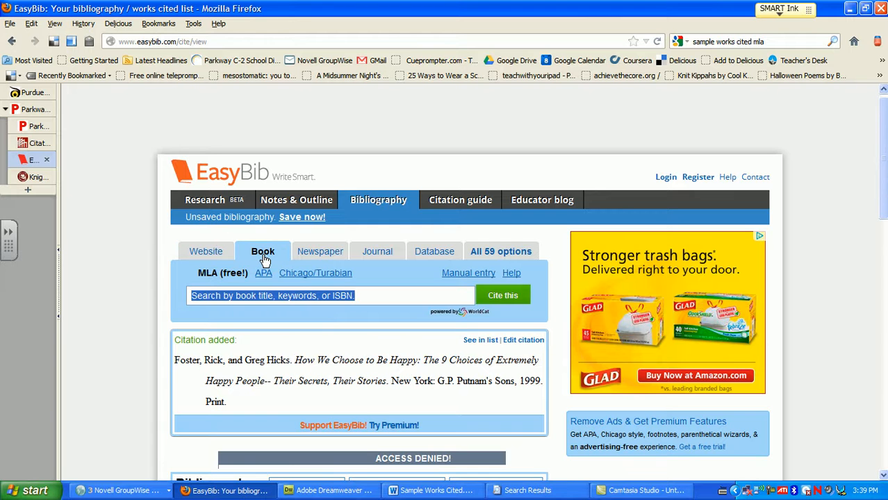
left_click(371, 290)
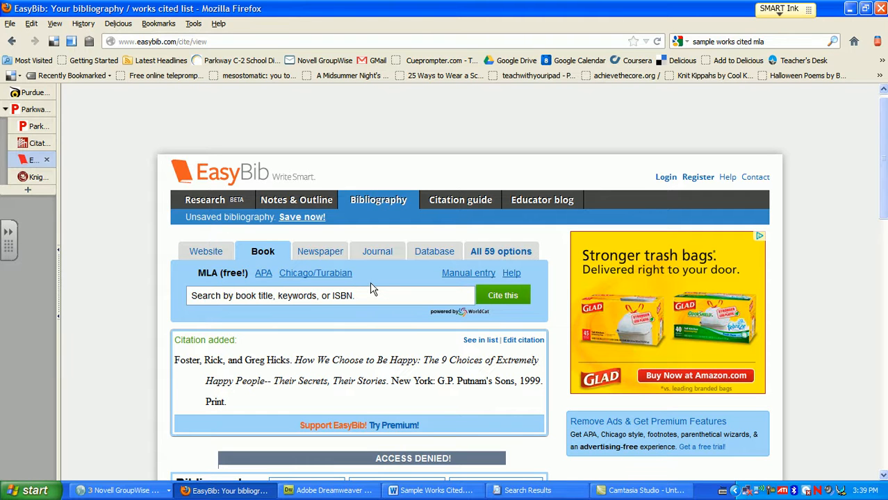
left_click(363, 291)
key("BackSpace")
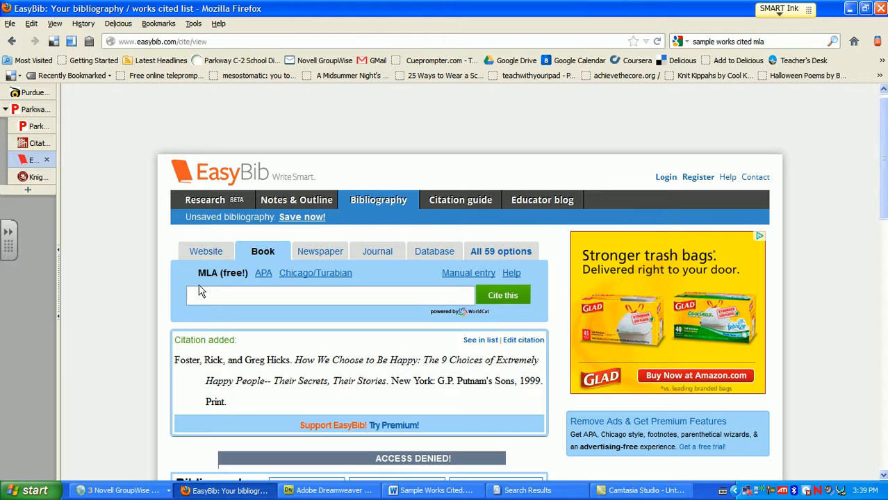
type("how we choose to be b")
type("appy")
key("Return")
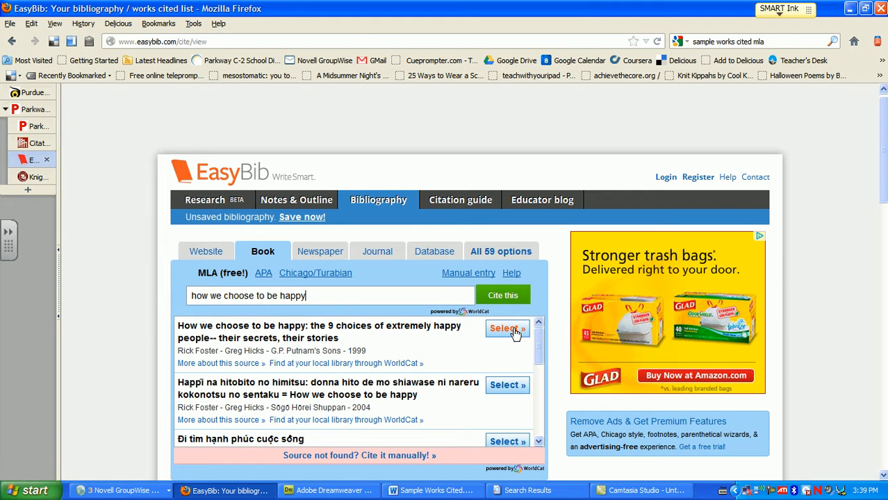
Select the 1999 G.P. Putnam's Sons edition of the book and create its MLA 7 print citation with the prefilled details
left_click(514, 331)
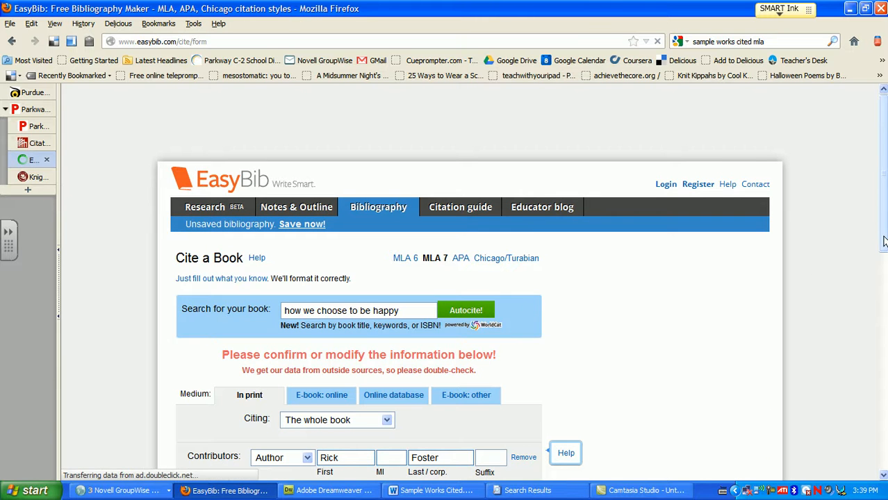
scroll(876, 278, "down", 9)
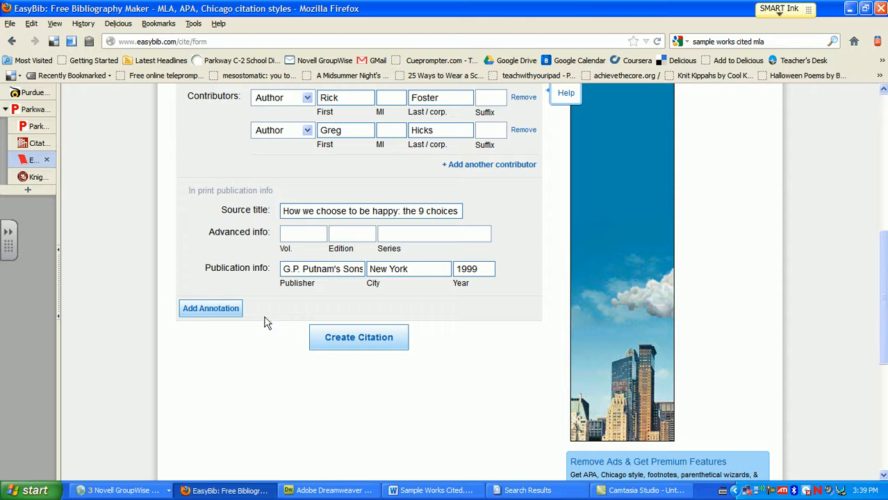
left_click(336, 339)
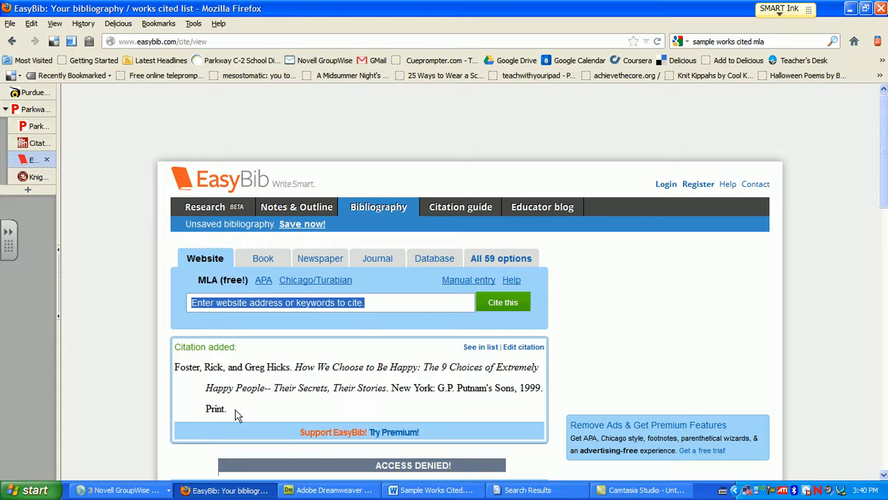
Locate the newly added "How We Choose to Be Happy" citation in the bibliography list and delete it
left_click(475, 348)
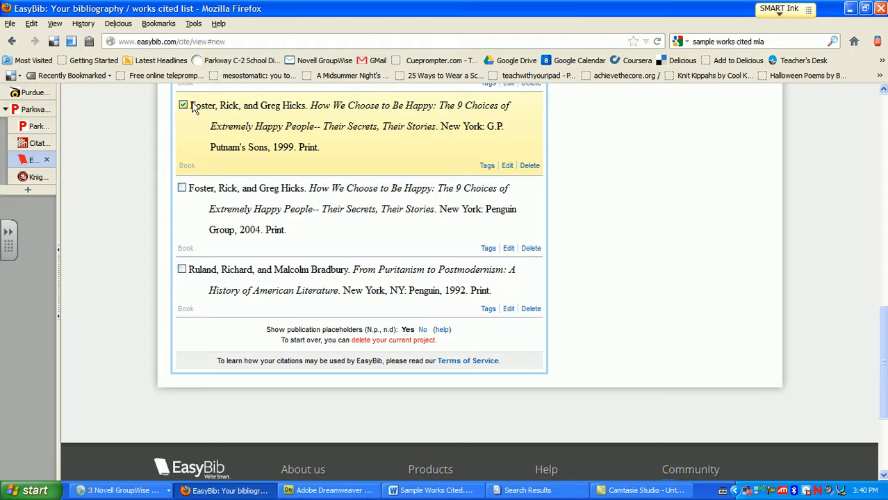
left_click(530, 165)
left_click(468, 252)
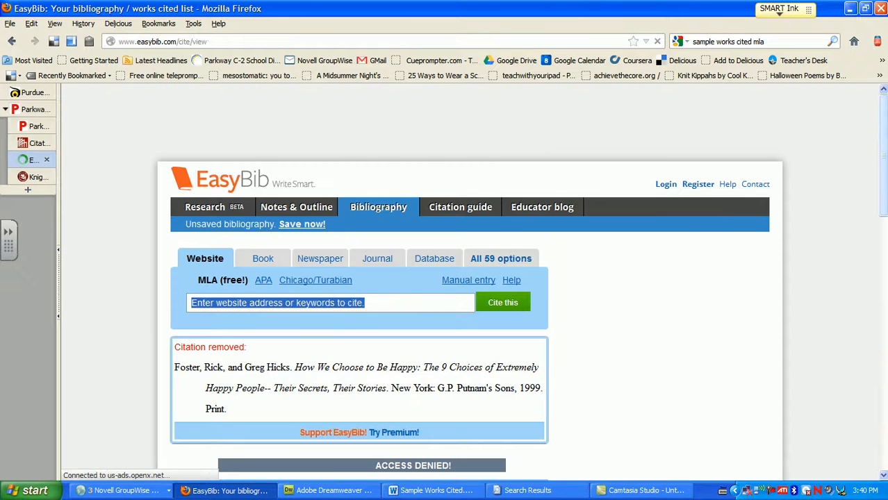
left_click_drag(884, 207, 878, 241)
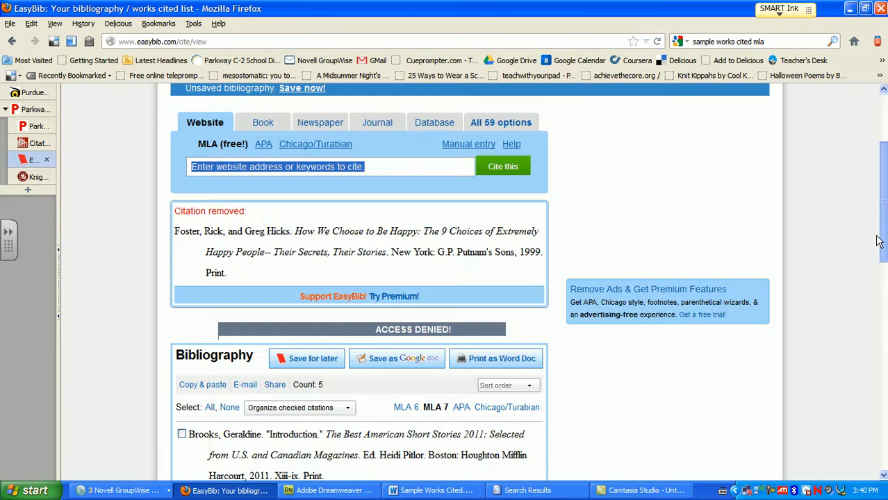